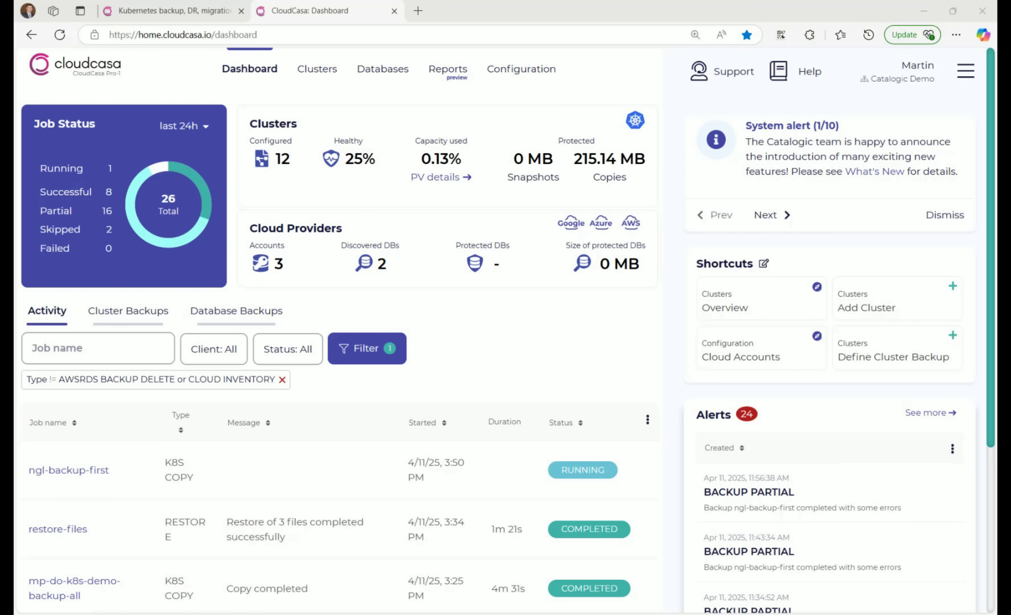
Switch to the terminal to review the files in the misc_files directory, and return to the CloudCasa dashboard.
{"action": "key", "text": "alt+Tab"}
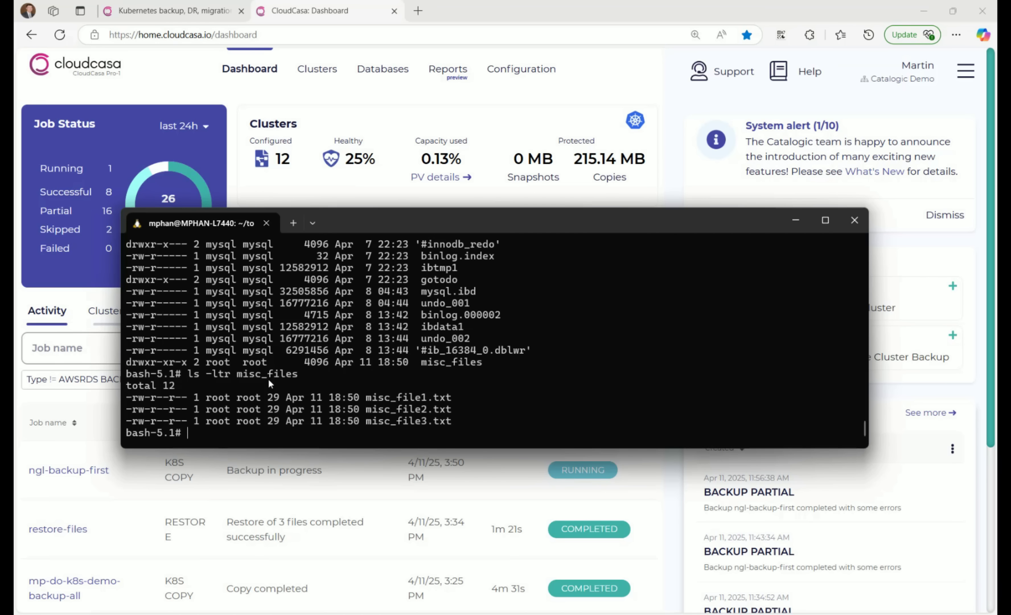
{"action": "left_click", "coordinate": [796, 221]}
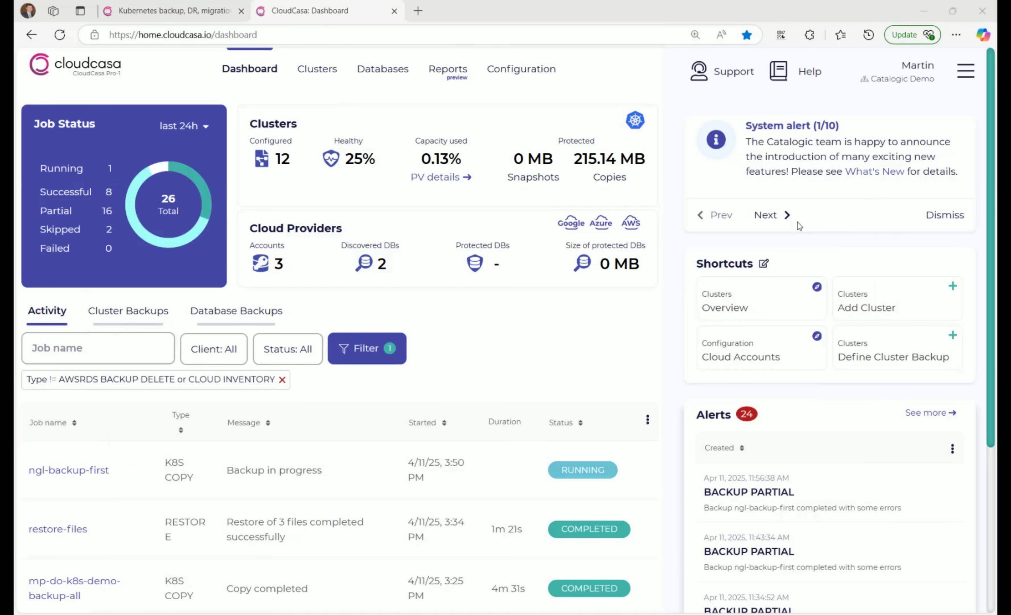
Start defining a new cluster restore with mp-do-k8s-demo as the source cluster.
{"action": "mouse_move", "coordinate": [319, 71]}
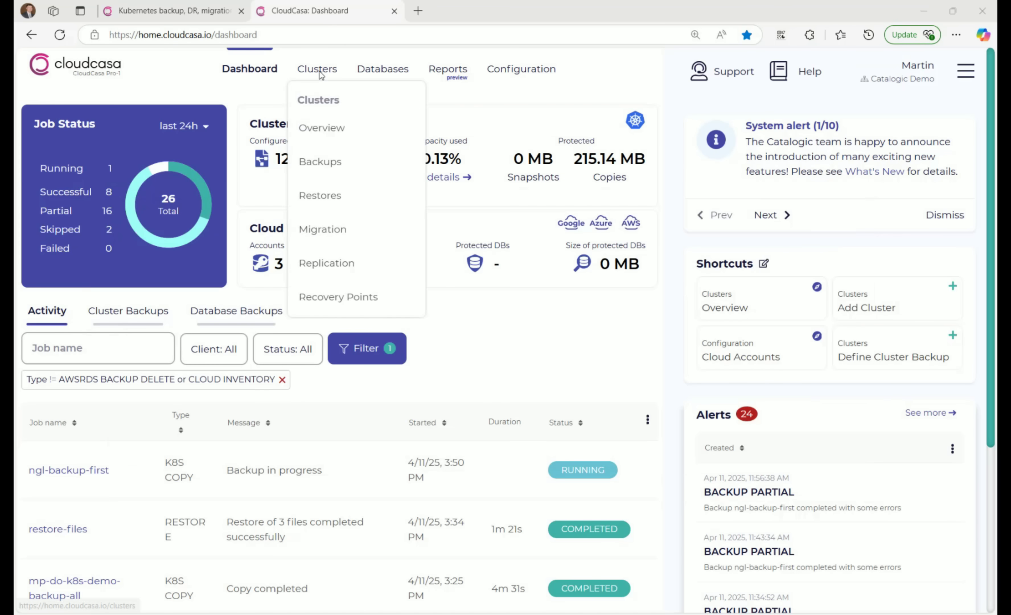
{"action": "left_click", "coordinate": [322, 195]}
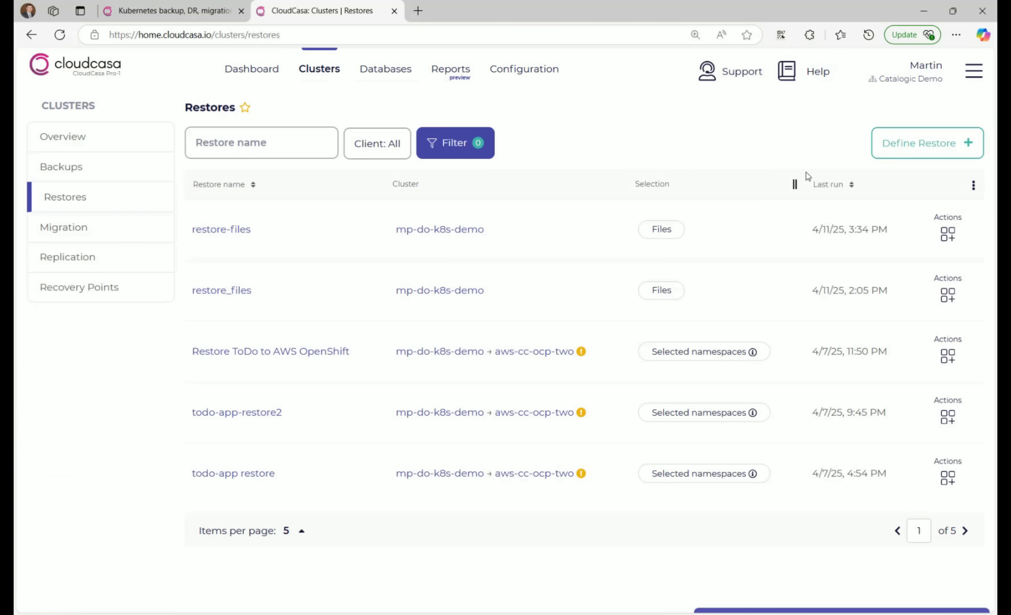
{"action": "left_click", "coordinate": [929, 145]}
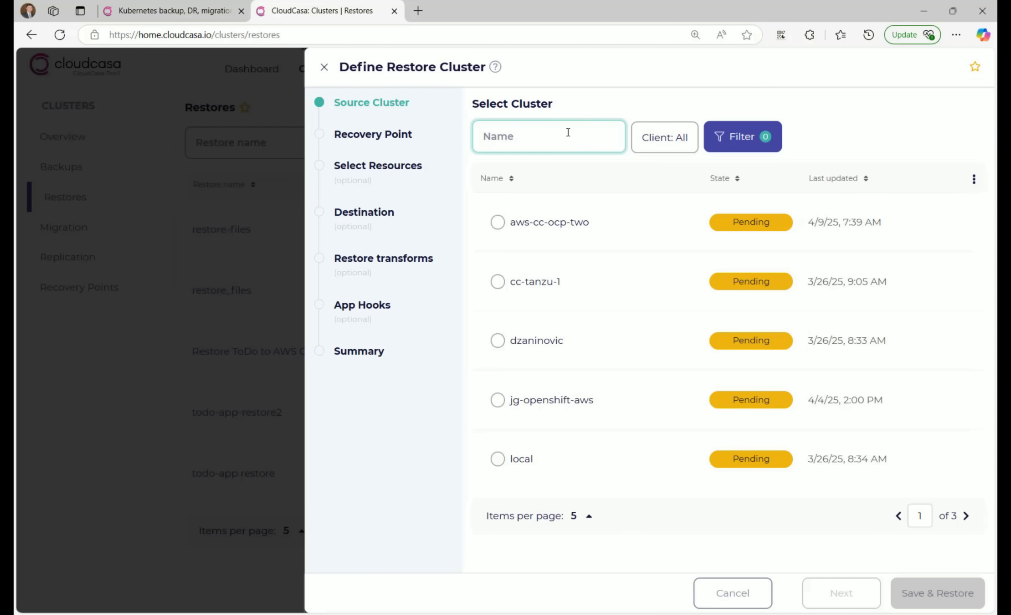
{"action": "type", "text": "mp"}
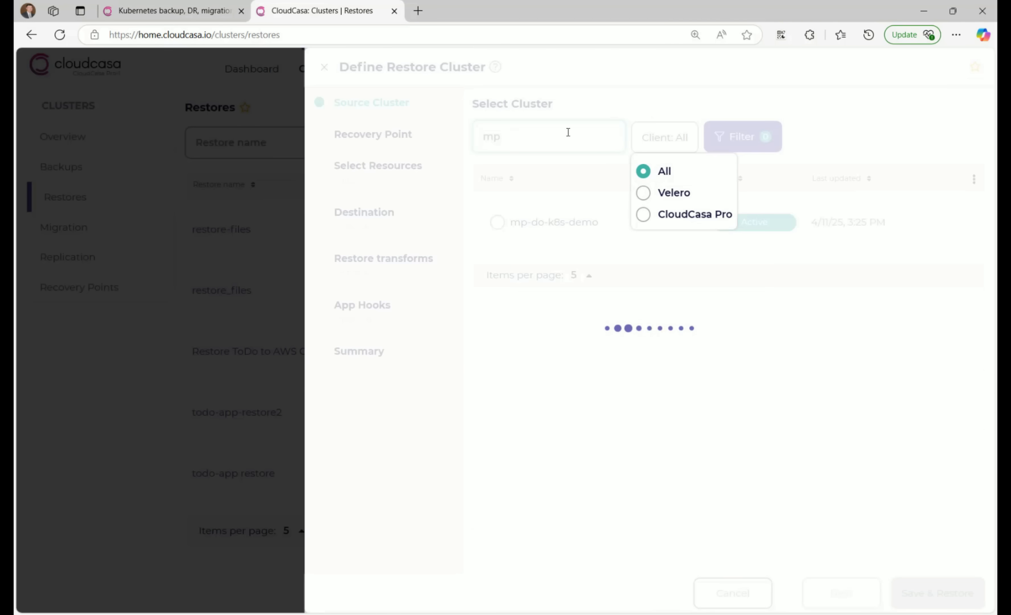
{"action": "left_click", "coordinate": [520, 224]}
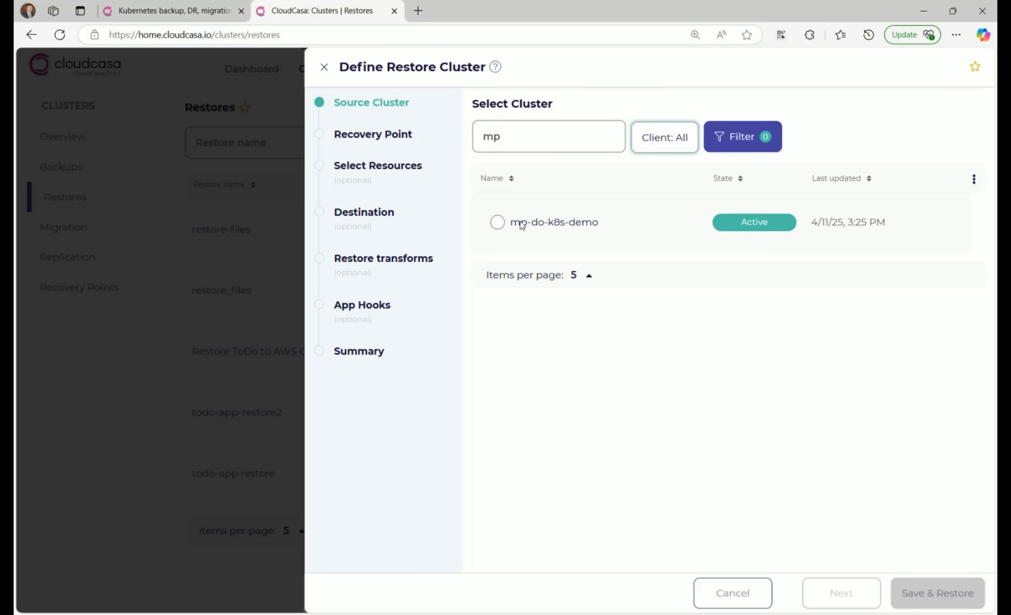
{"action": "left_click", "coordinate": [498, 223]}
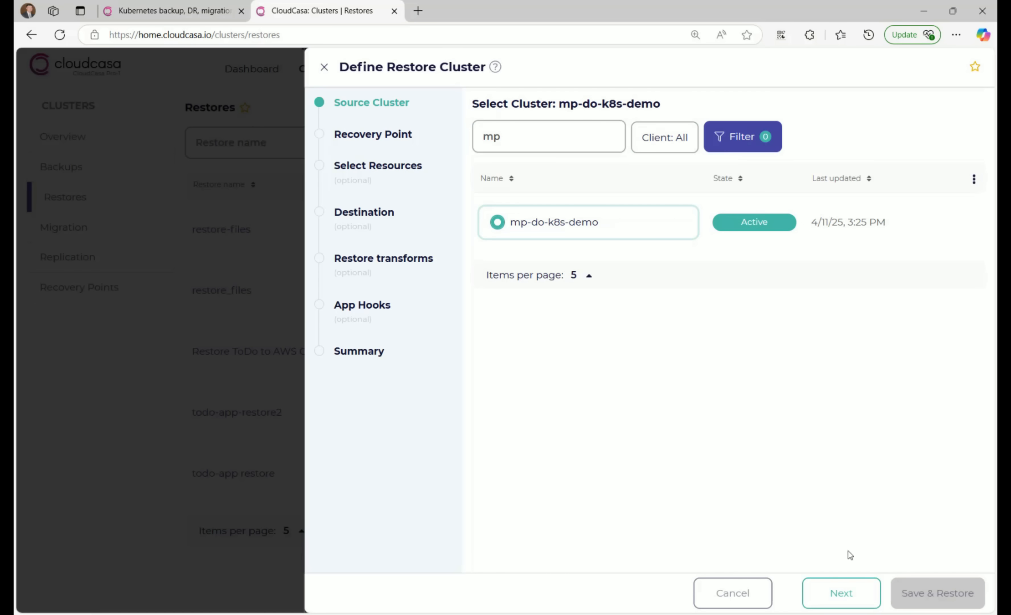
{"action": "left_click", "coordinate": [840, 588]}
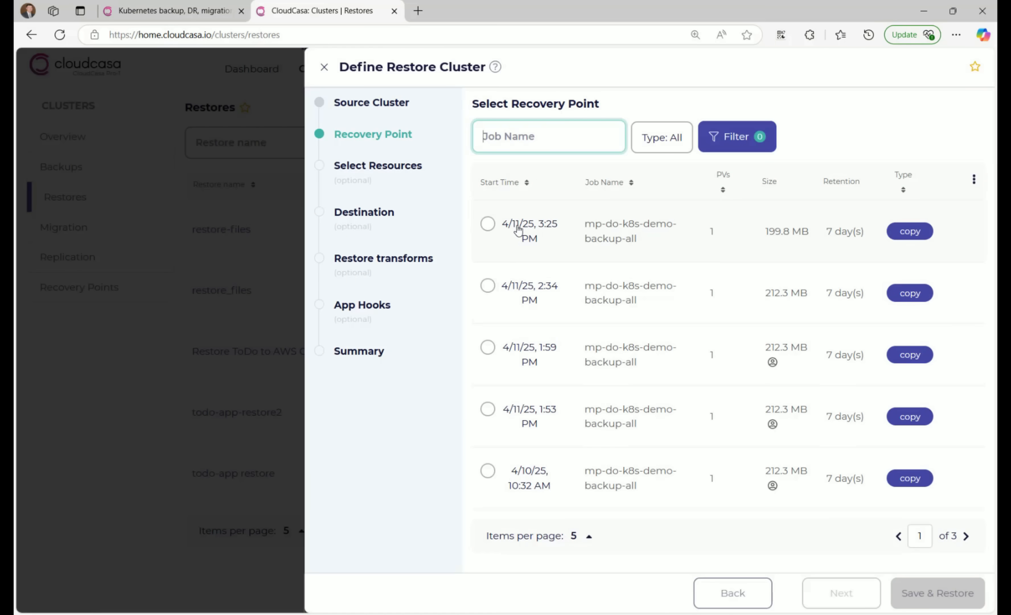
Choose the 4/11/25, 3:25 PM recovery point of mp-do-k8s-demo-backup-all and proceed to resource selection.
{"action": "left_click", "coordinate": [496, 229]}
{"action": "left_click", "coordinate": [496, 229]}
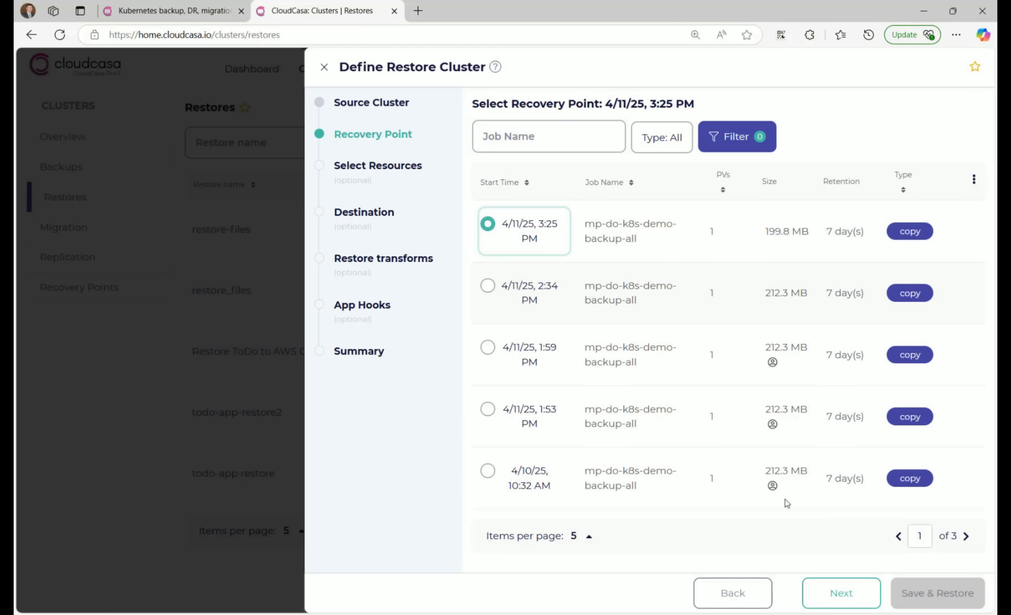
{"action": "left_click", "coordinate": [844, 590]}
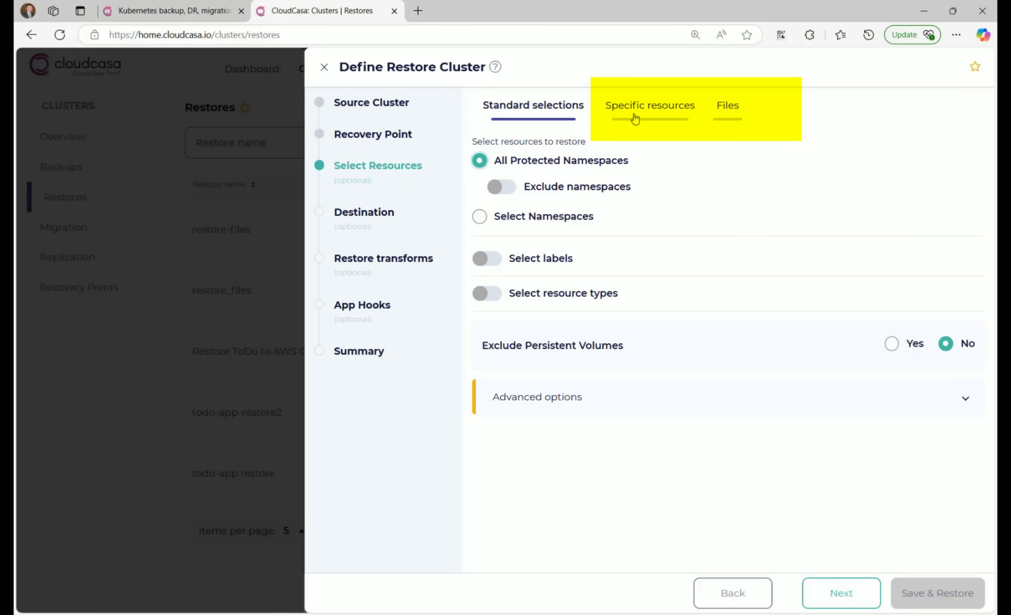
Browse the recovery point's specific resources in the todo-app namespace and close the browser without selecting any.
{"action": "left_click", "coordinate": [666, 113]}
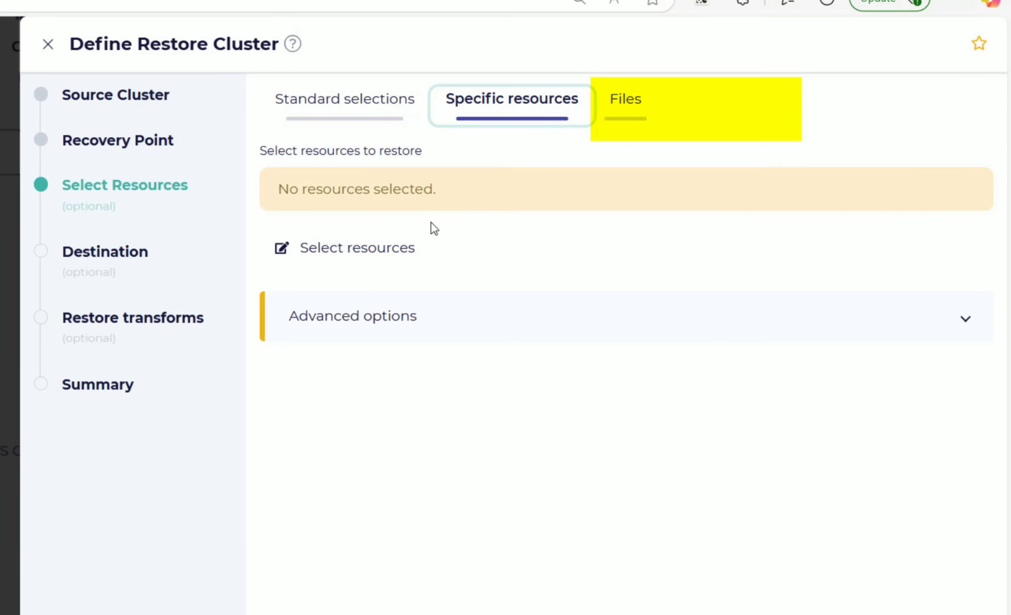
{"action": "left_click", "coordinate": [397, 248]}
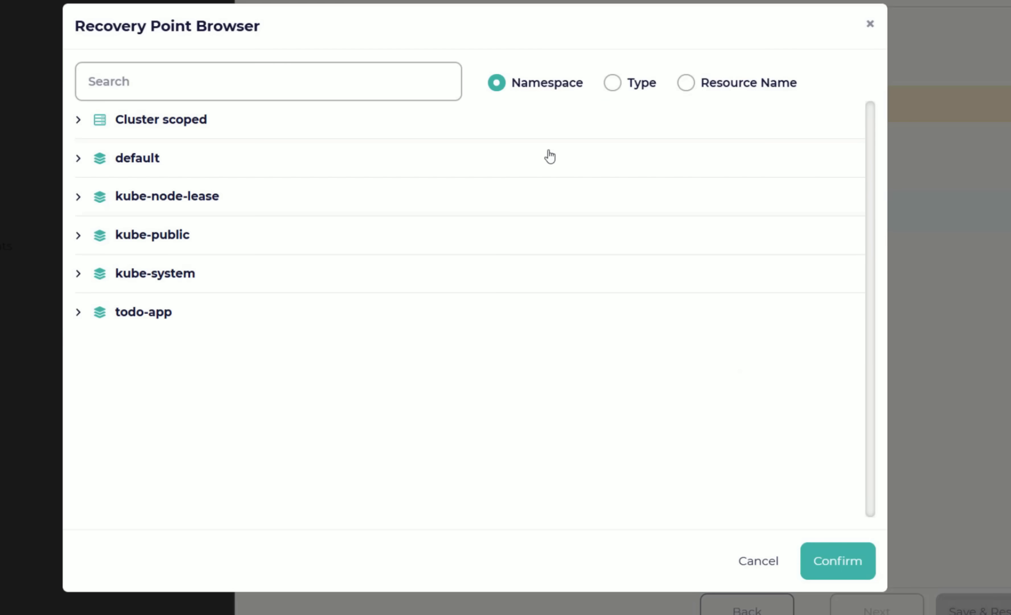
{"action": "left_click", "coordinate": [145, 314]}
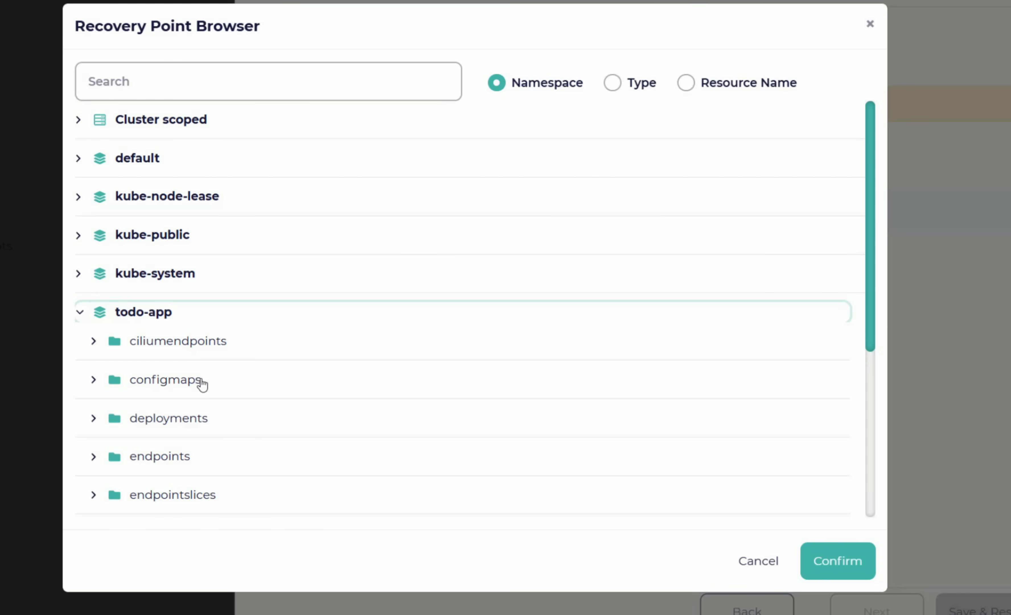
{"action": "left_click", "coordinate": [869, 24]}
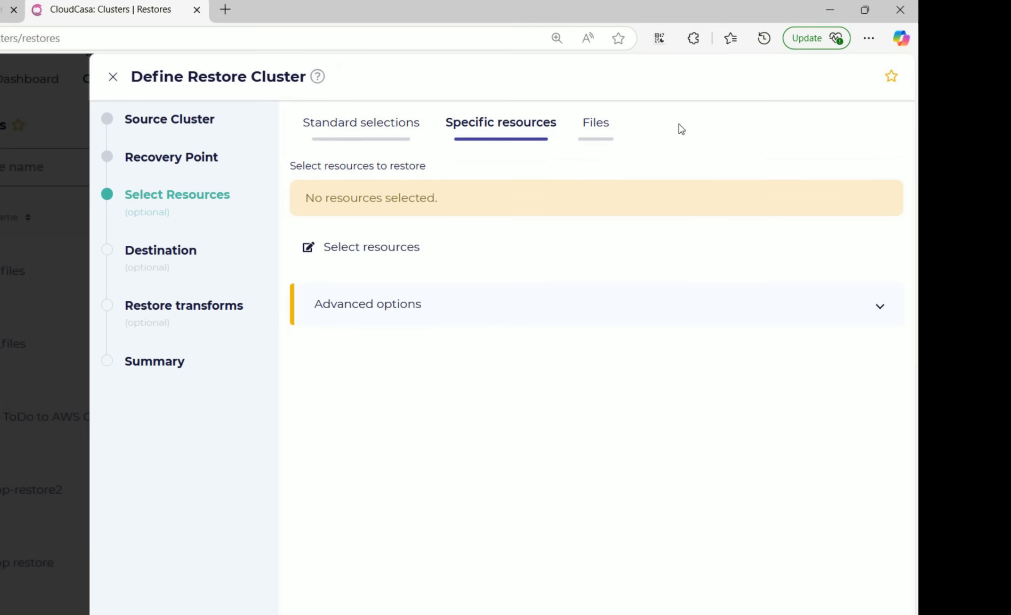
Switch the restore to individual files with mp-do-k8s-demo as the destination cluster.
{"action": "left_click", "coordinate": [601, 137]}
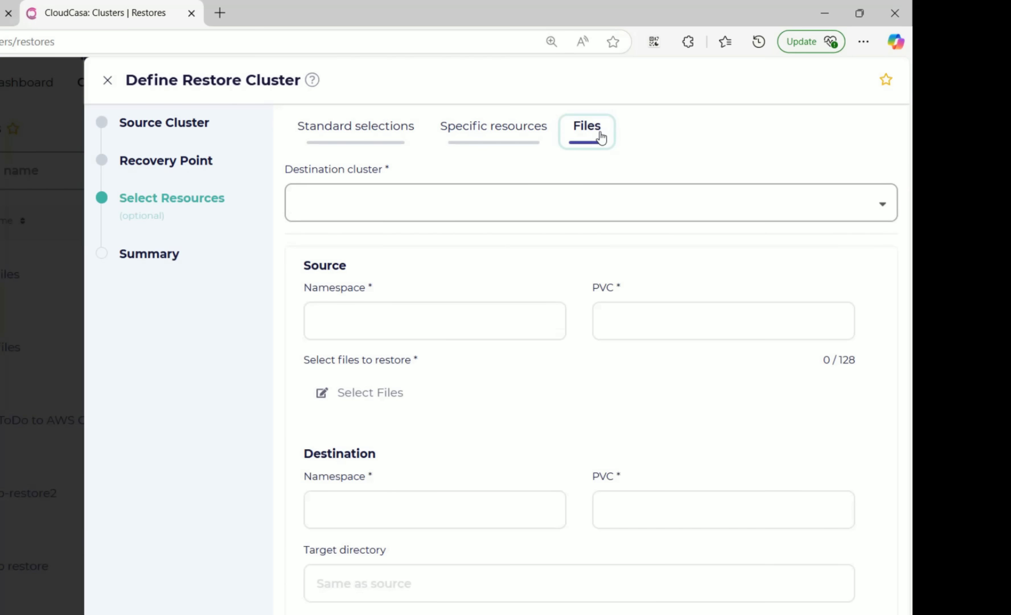
{"action": "left_click", "coordinate": [626, 210]}
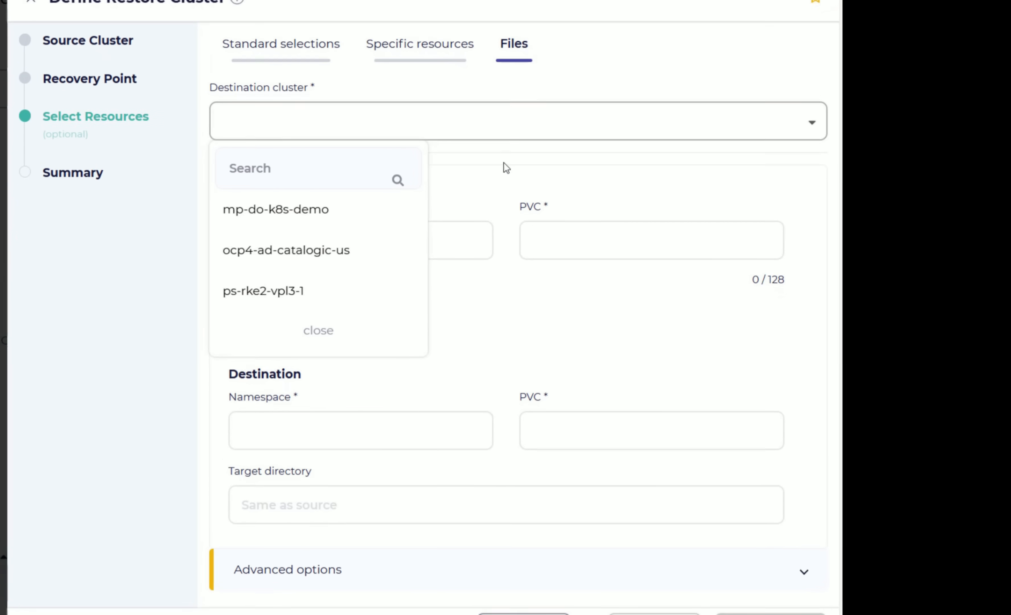
{"action": "left_click", "coordinate": [341, 220]}
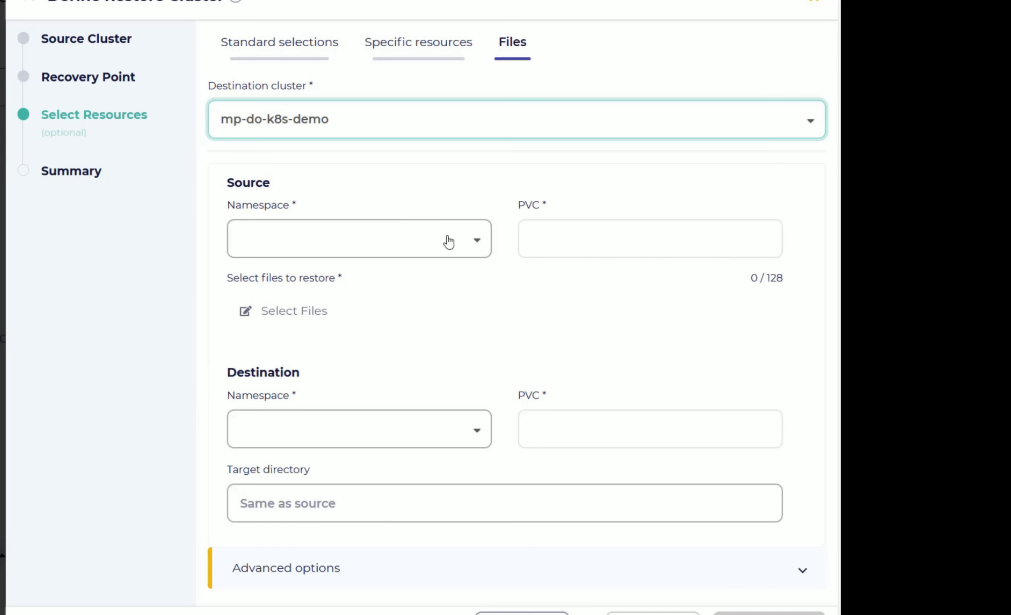
Set the source namespace to todo-app and the source PVC to mysql-pv-claim.
{"action": "left_click", "coordinate": [459, 240]}
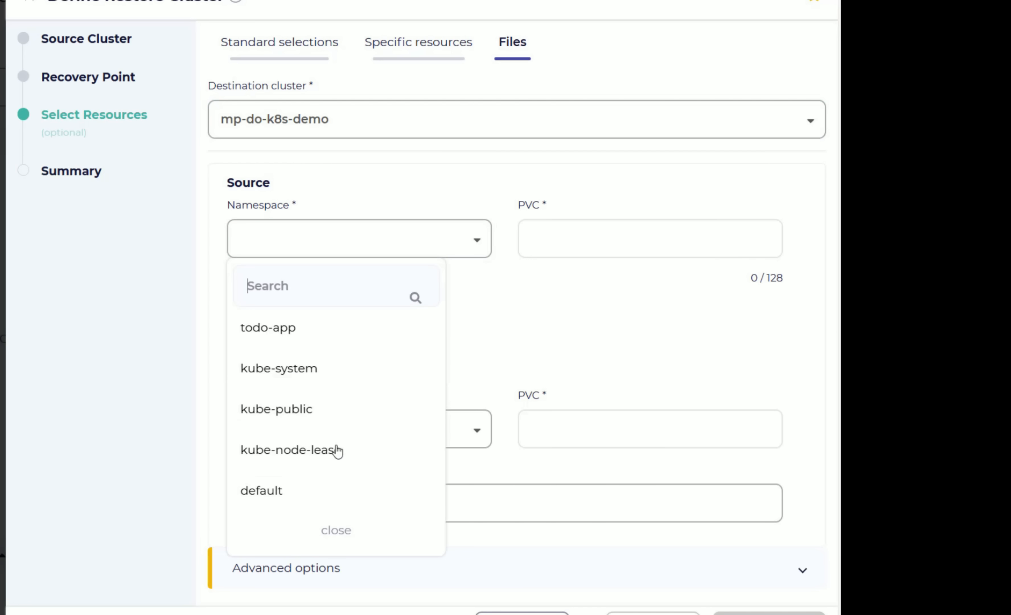
{"action": "left_click", "coordinate": [290, 329]}
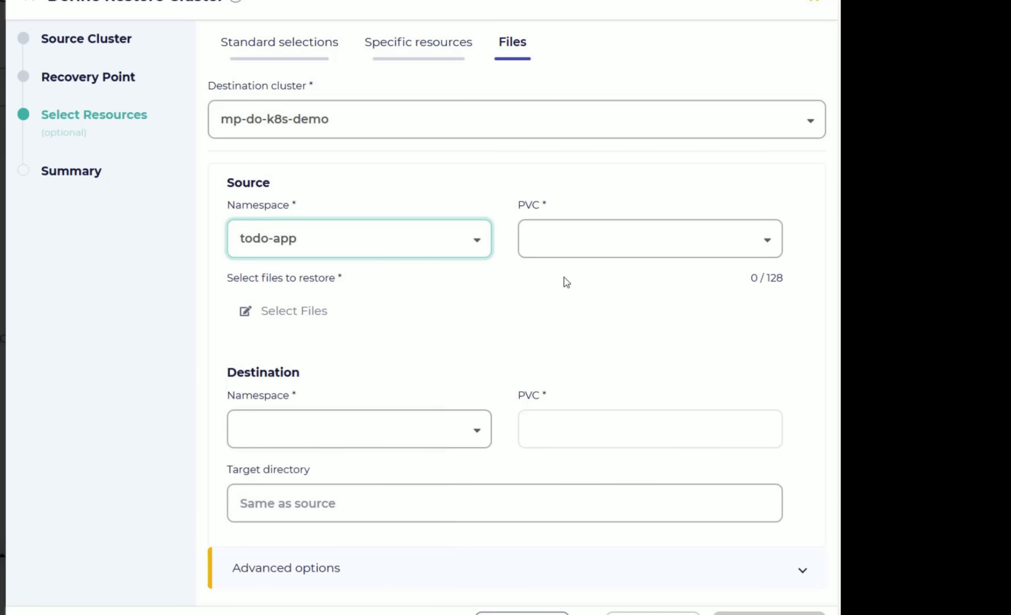
{"action": "left_click", "coordinate": [611, 255]}
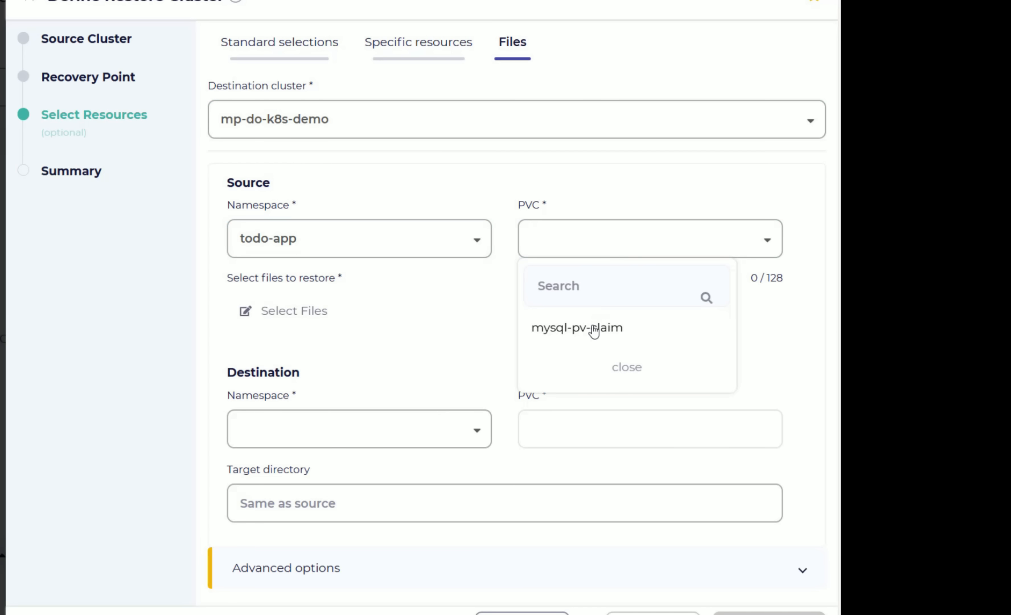
{"action": "left_click", "coordinate": [594, 329]}
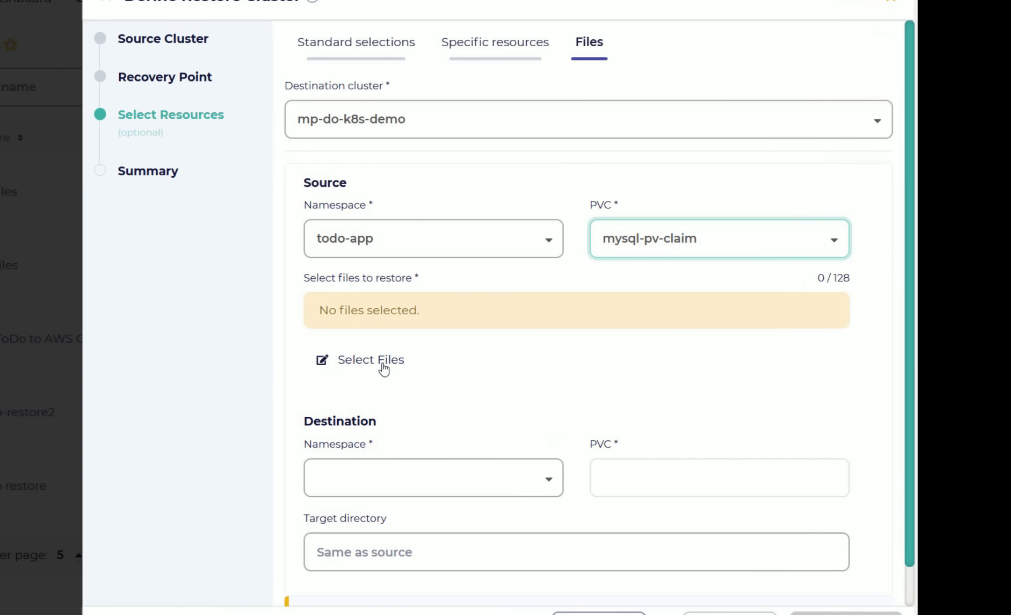
Select the whole misc_files folder from the source volume as the files to restore.
{"action": "left_click", "coordinate": [419, 369]}
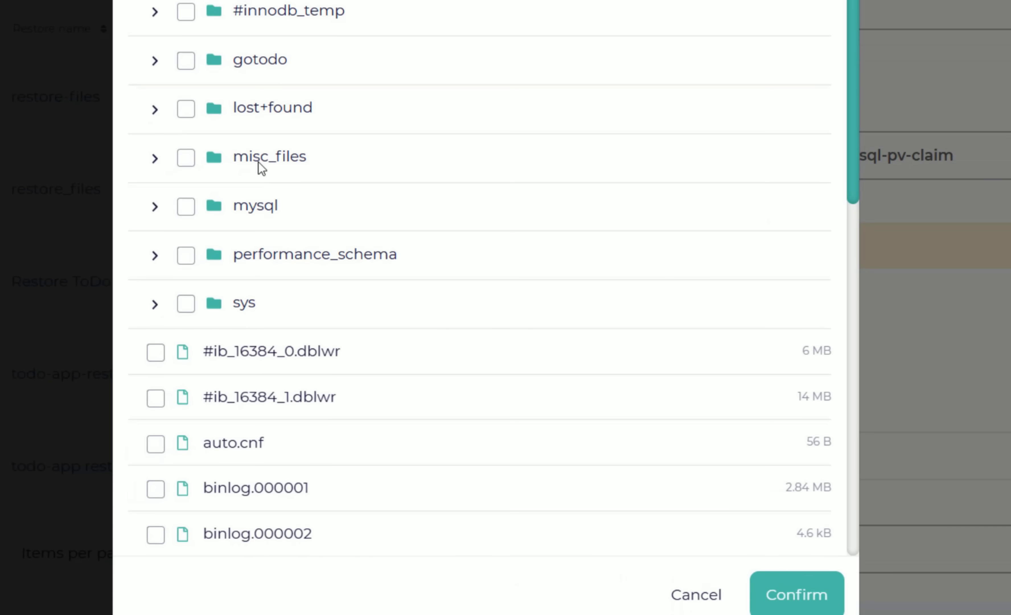
{"action": "left_click", "coordinate": [155, 165]}
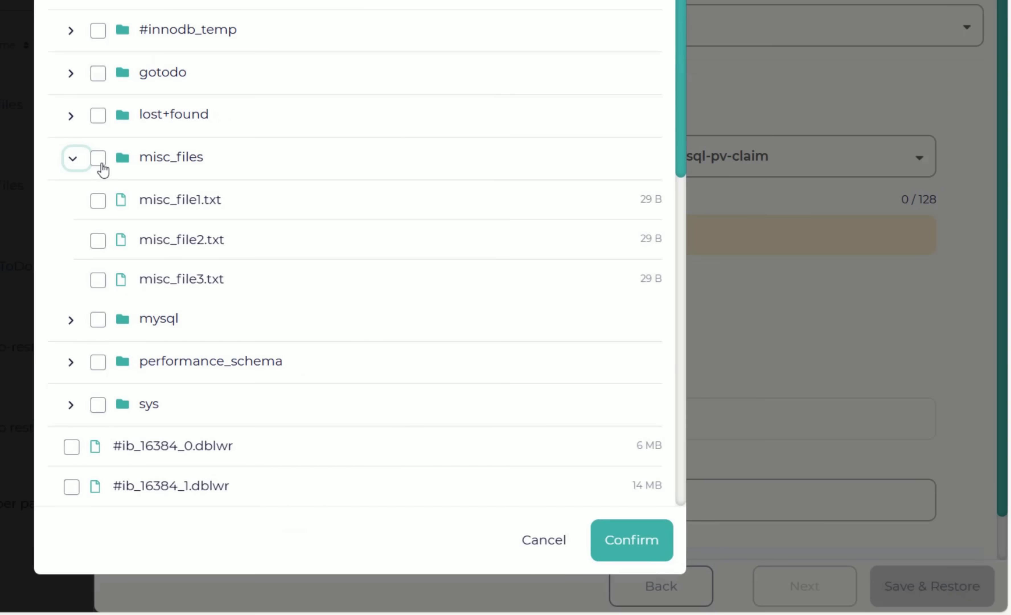
{"action": "left_click", "coordinate": [101, 164]}
{"action": "left_click", "coordinate": [632, 540]}
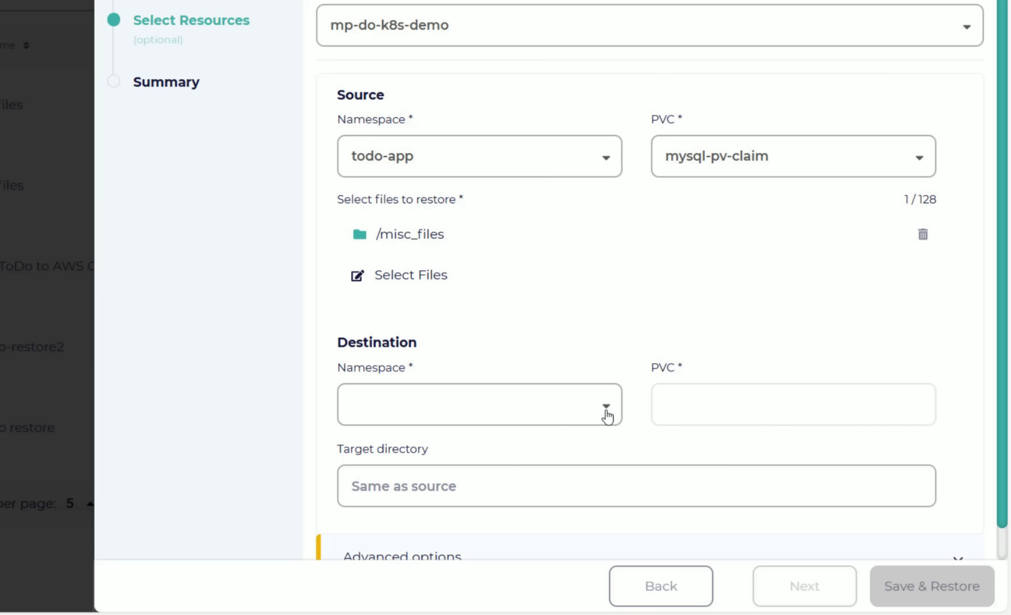
Set the destination namespace to todo-app and the destination PVC to mysql-pv-claim.
{"action": "left_click", "coordinate": [606, 414]}
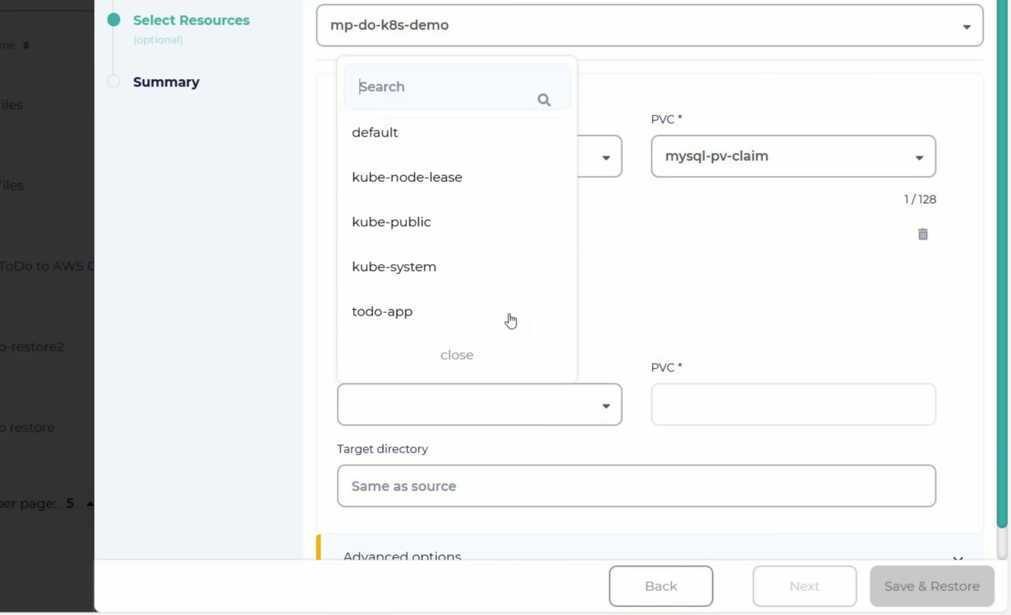
{"action": "left_click", "coordinate": [510, 320]}
{"action": "left_click", "coordinate": [704, 414]}
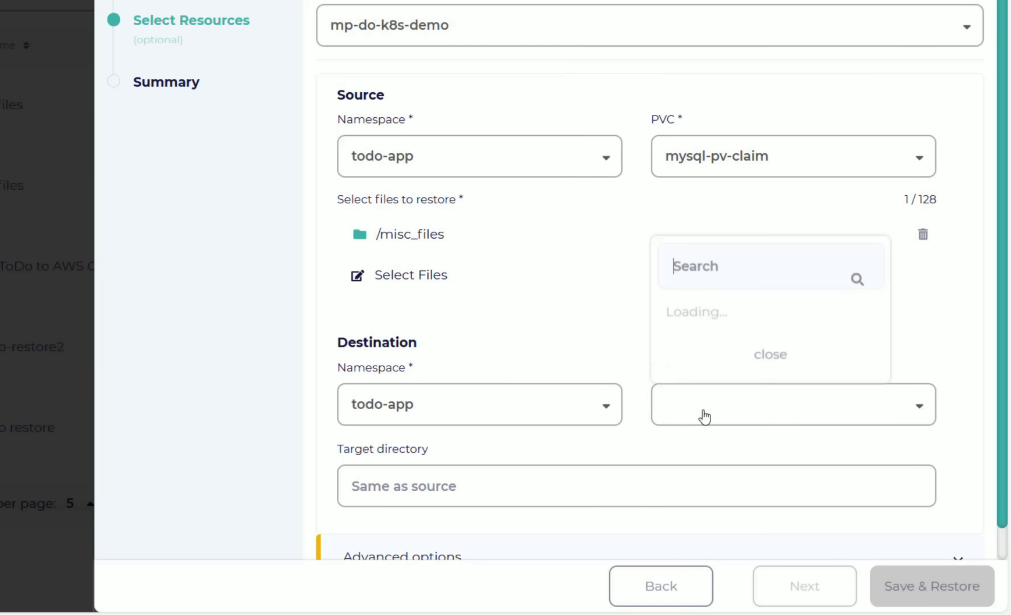
{"action": "left_click", "coordinate": [711, 325]}
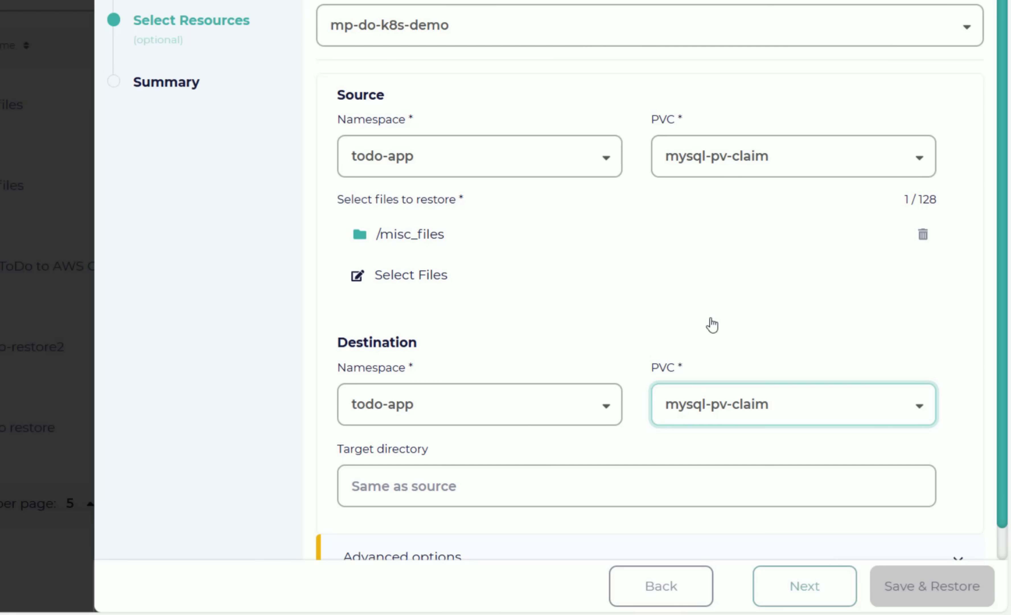
Set the restore's target directory to /restore and continue to the summary.
{"action": "left_click", "coordinate": [561, 486]}
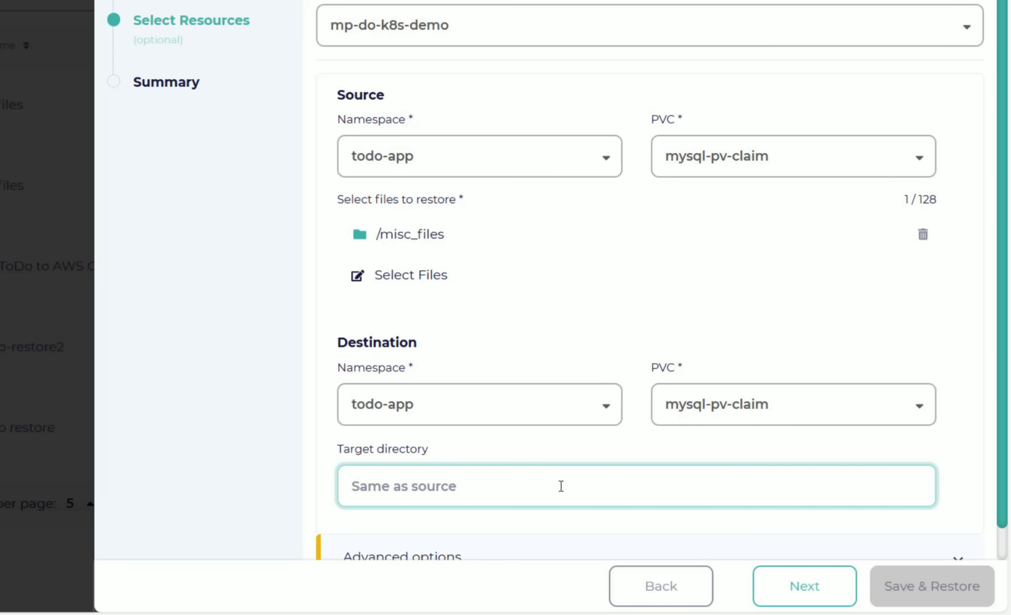
{"action": "type", "text": "/restore"}
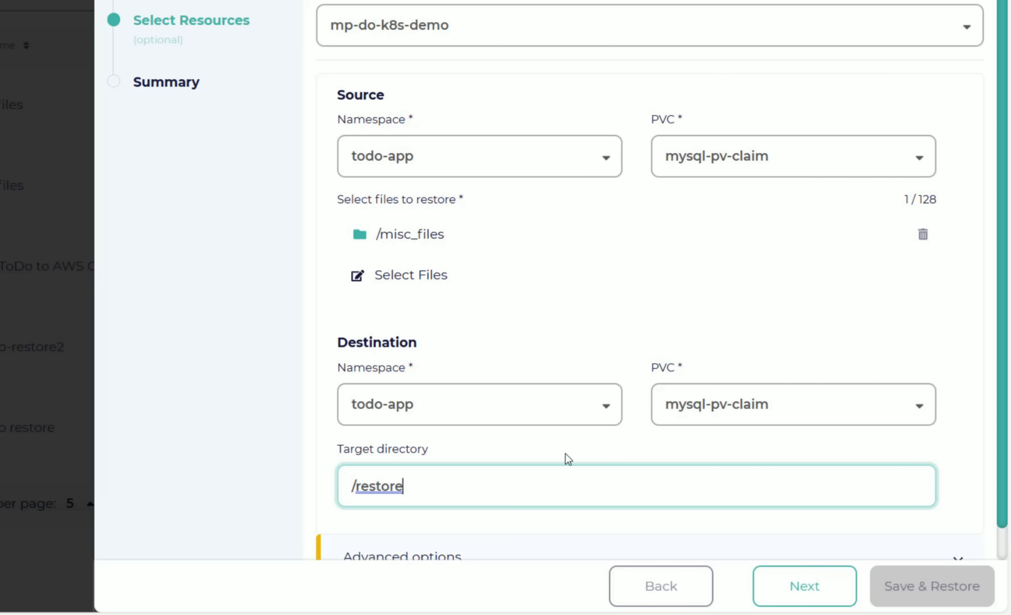
{"action": "scroll", "coordinate": [565, 453], "scroll_direction": "down", "scroll_amount": 1}
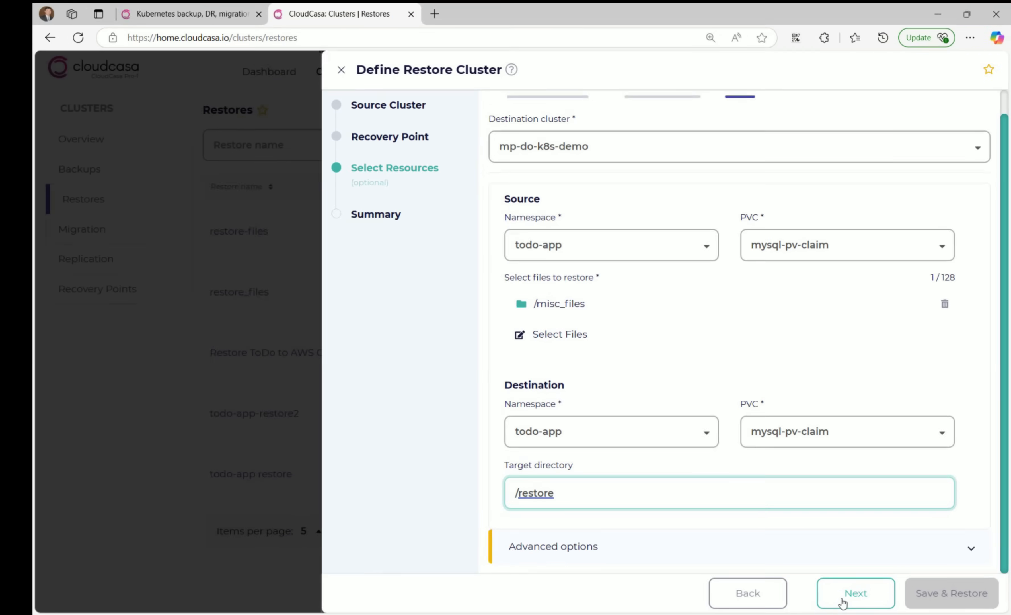
{"action": "left_click", "coordinate": [845, 601]}
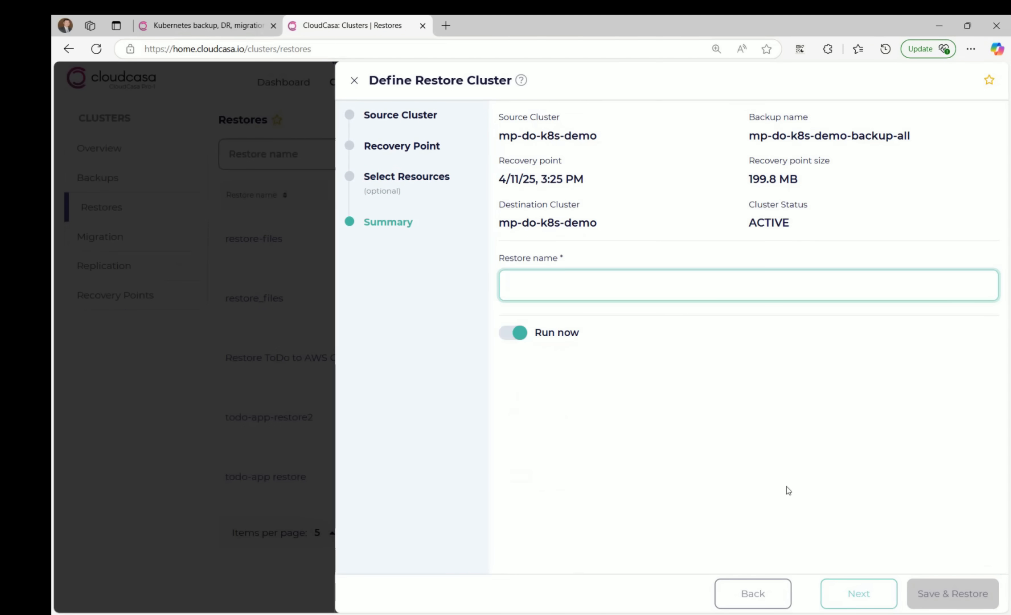
Name the restore restore-files0411, then save and run it immediately.
{"action": "type", "text": "rest"}
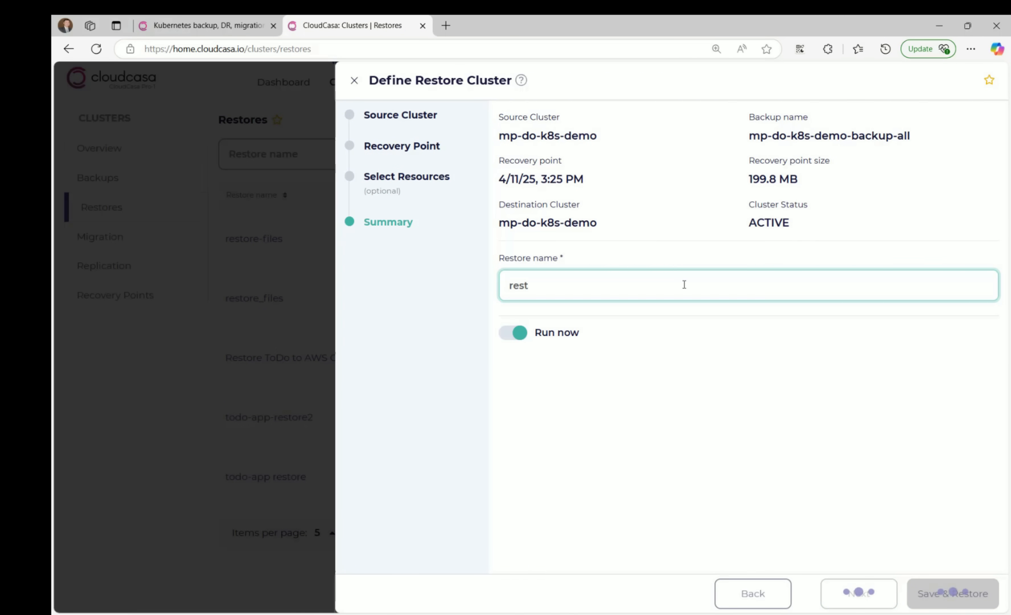
{"action": "type", "text": "ore-files0411"}
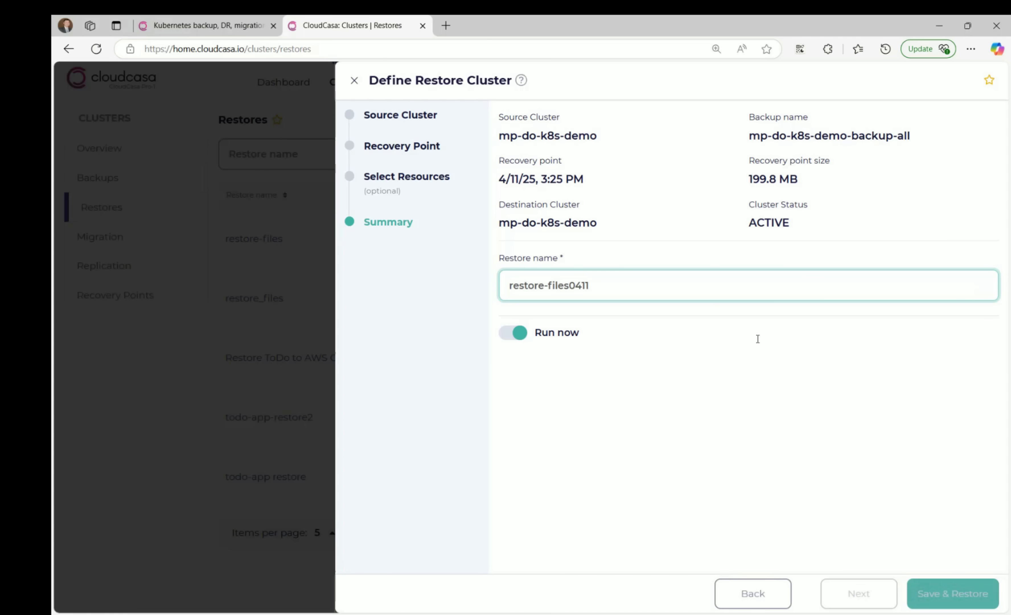
{"action": "left_click", "coordinate": [984, 596]}
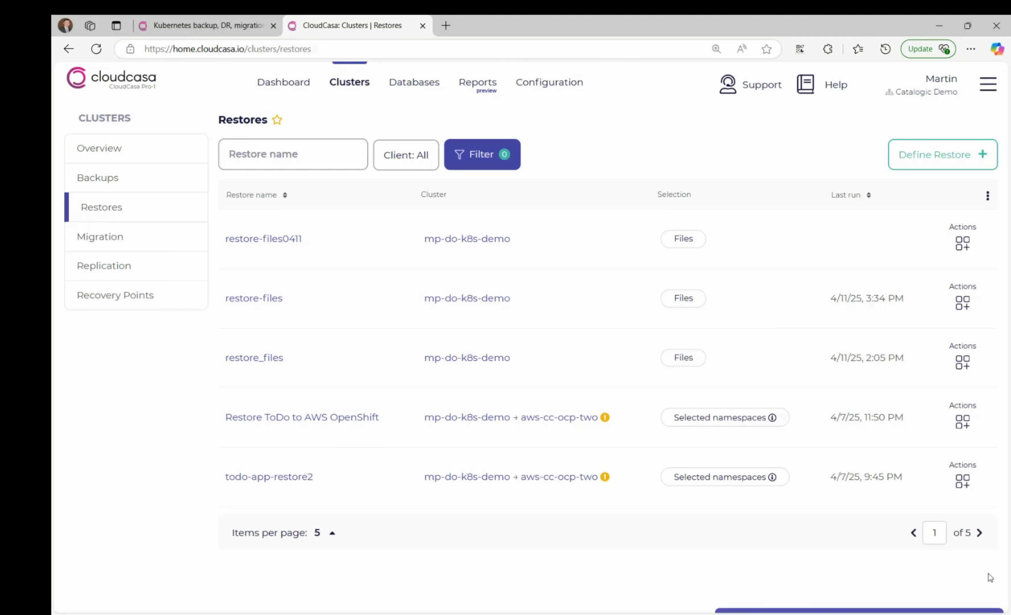
Check the activity log of the restore-files0411 job from the dashboard's recent activity.
{"action": "left_click", "coordinate": [286, 82]}
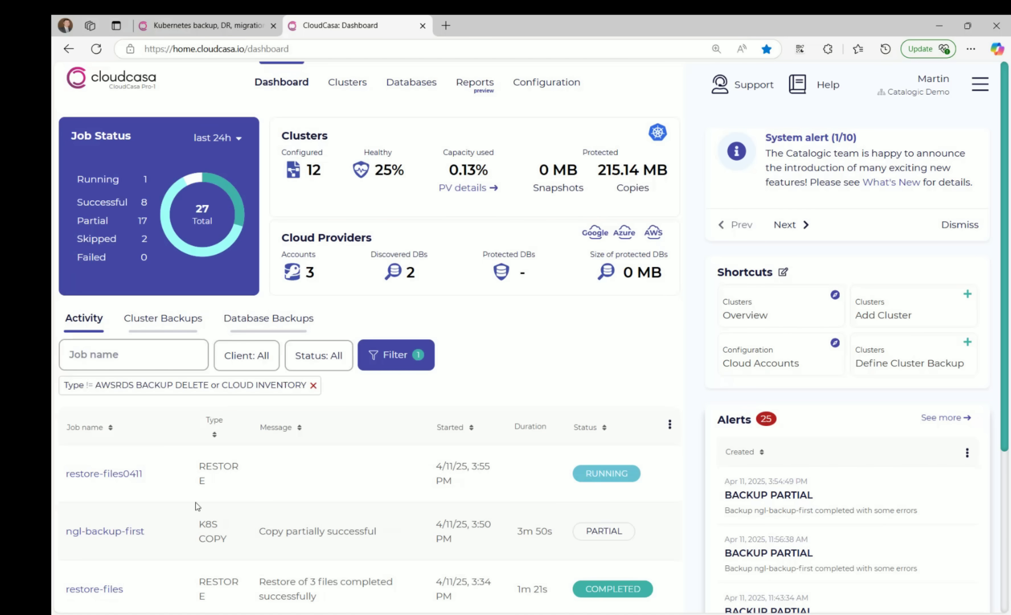
{"action": "left_click", "coordinate": [129, 475]}
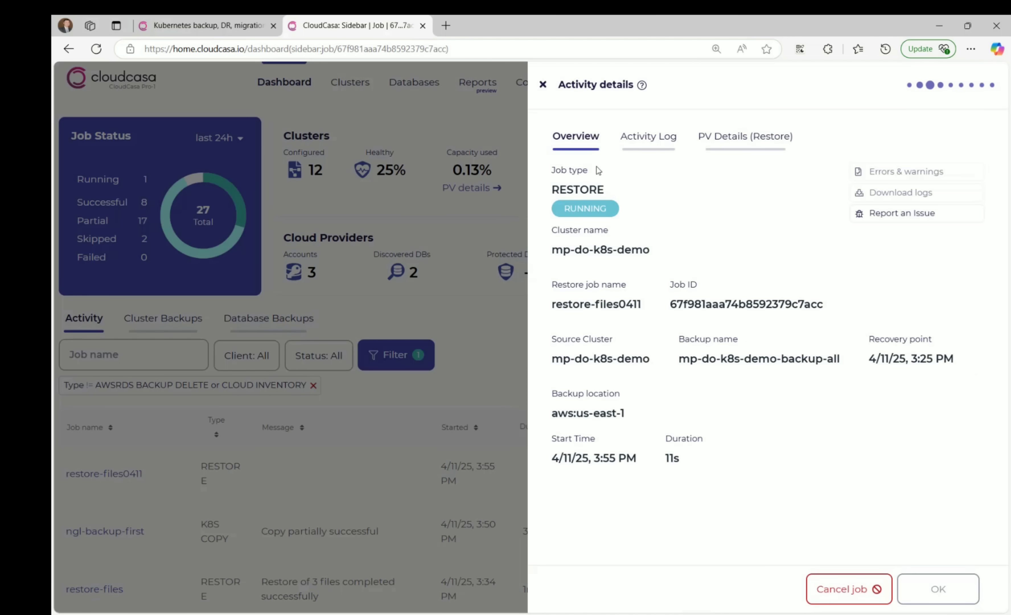
{"action": "left_click", "coordinate": [638, 139]}
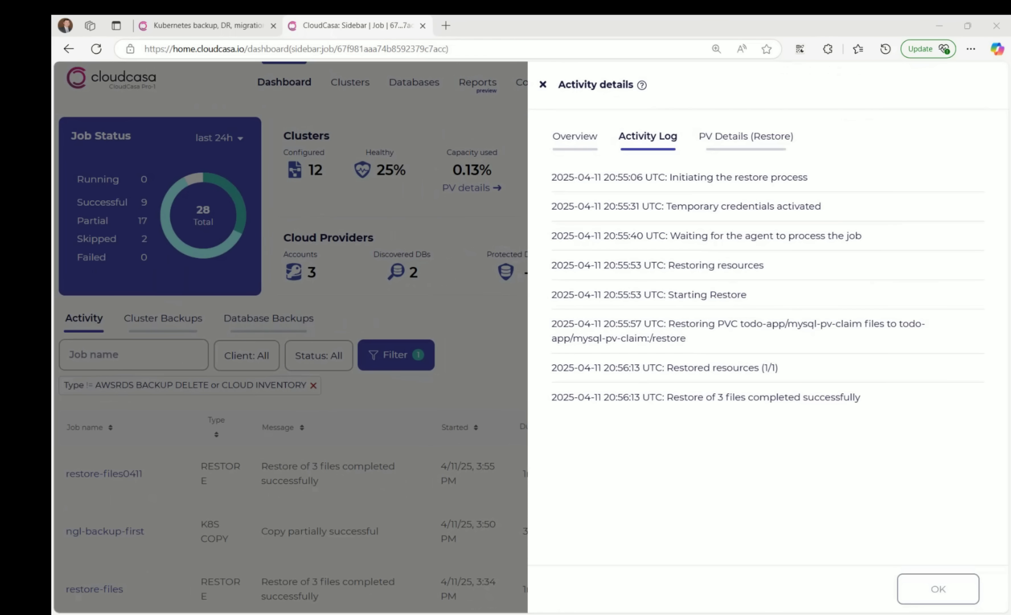
Switch to the terminal and list the MySQL volume's contents in long format by reverse modification time with ls -ltr.
{"action": "key", "text": "alt+Tab"}
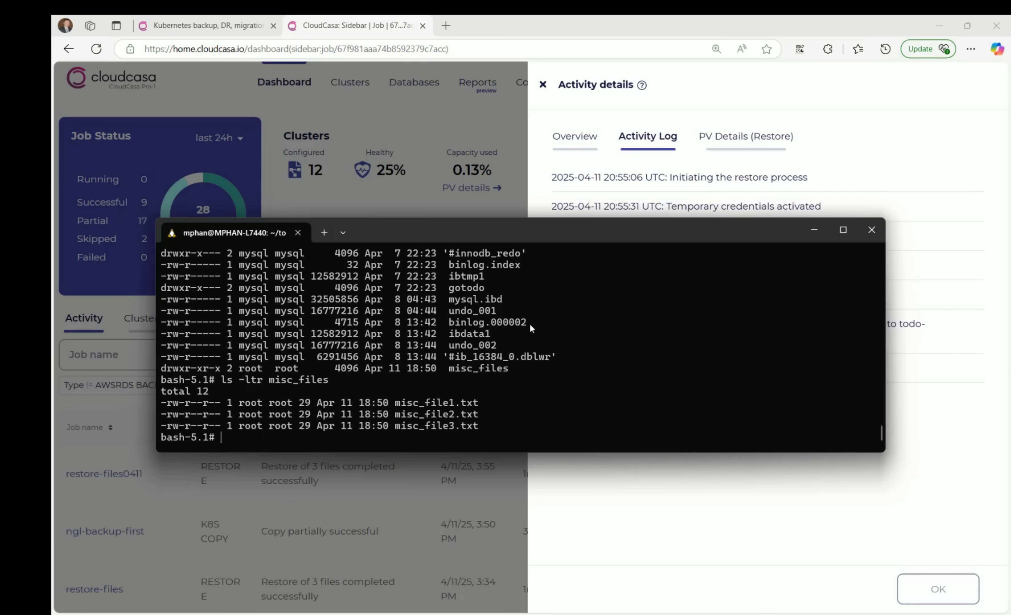
{"action": "type", "text": "ls -ltr"}
{"action": "key", "text": "Return"}
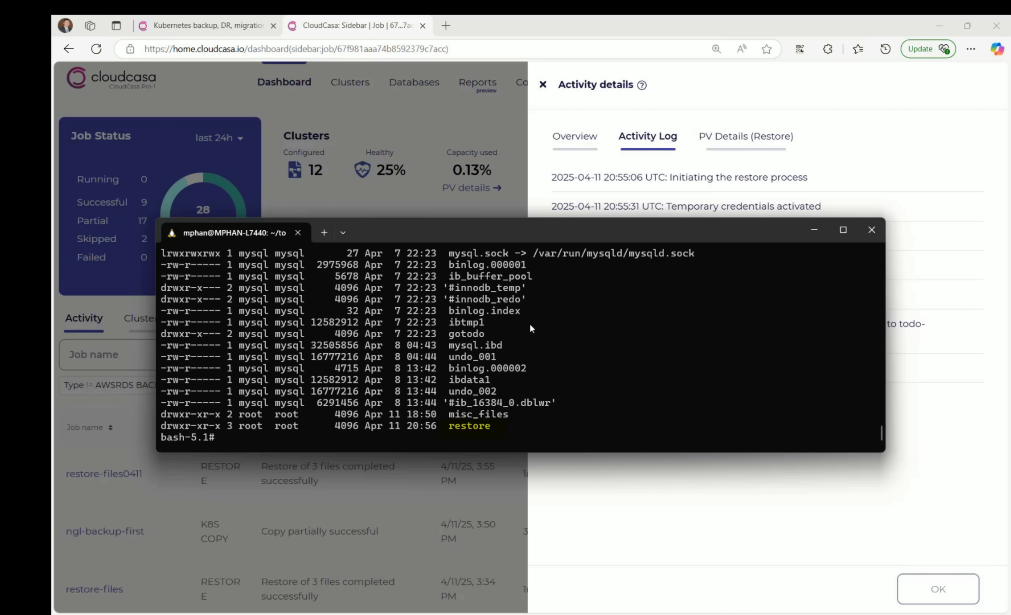
Change into the restore directory and list its contents with ls.
{"action": "type", "text": "cd restore"}
{"action": "key", "text": "Return"}
{"action": "type", "text": "ls"}
{"action": "key", "text": "Return"}
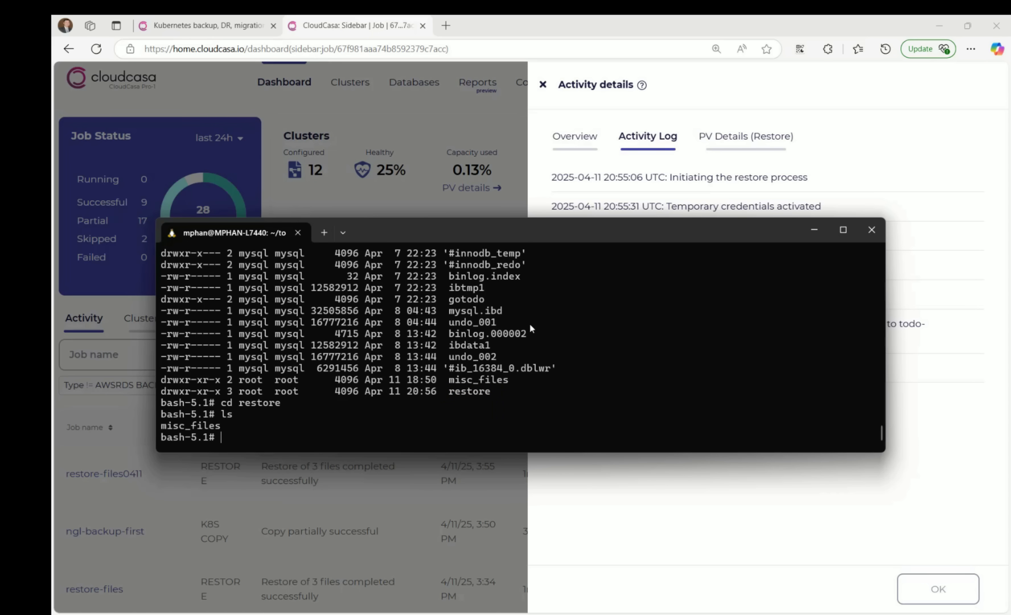
Change into the restored misc_files folder and list its files with ls -ltr.
{"action": "type", "text": "cd misc_files"}
{"action": "key", "text": "Return"}
{"action": "type", "text": "ls "}
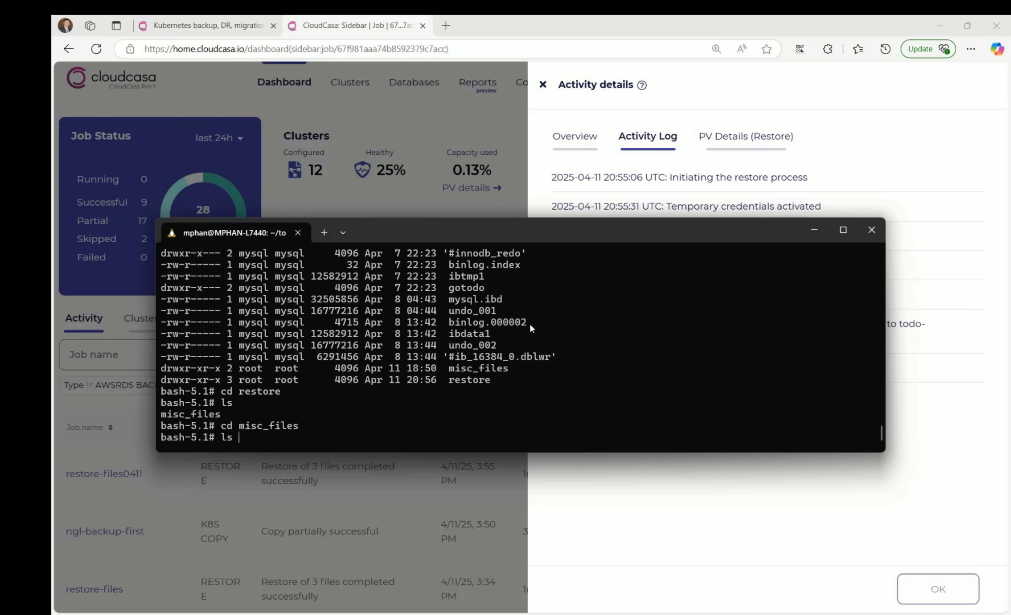
{"action": "type", "text": "-ltr"}
{"action": "key", "text": "Return"}
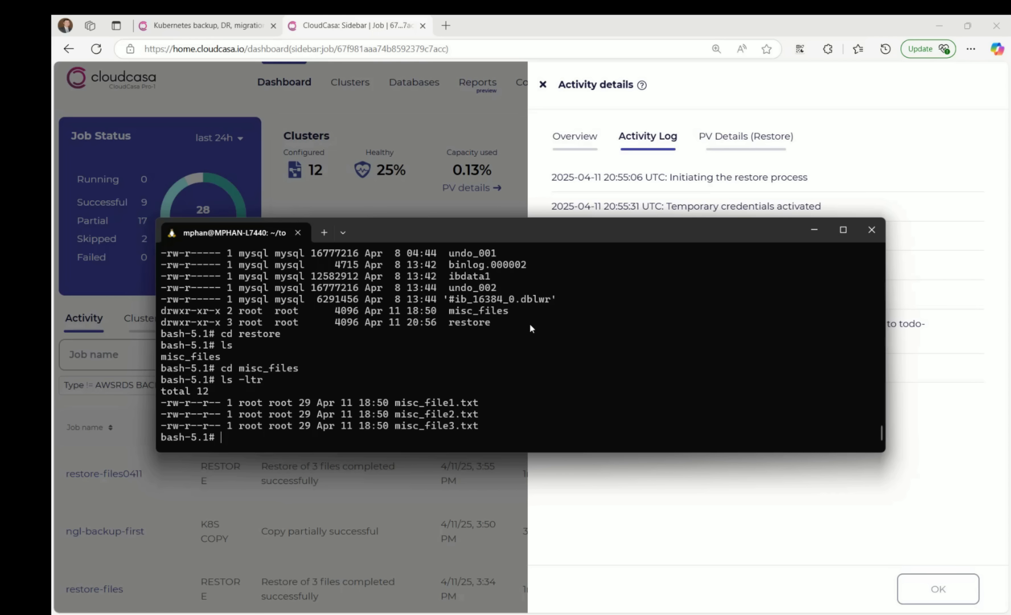